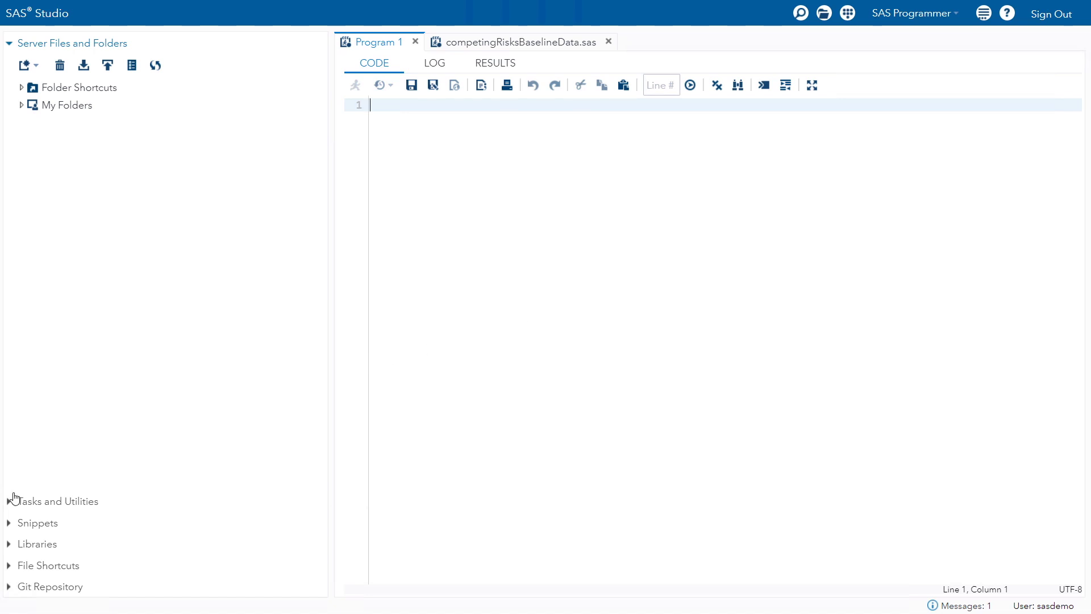
Launch Proportional Hazards Regression from Tasks > Survival Analysis.
left_click(11, 503)
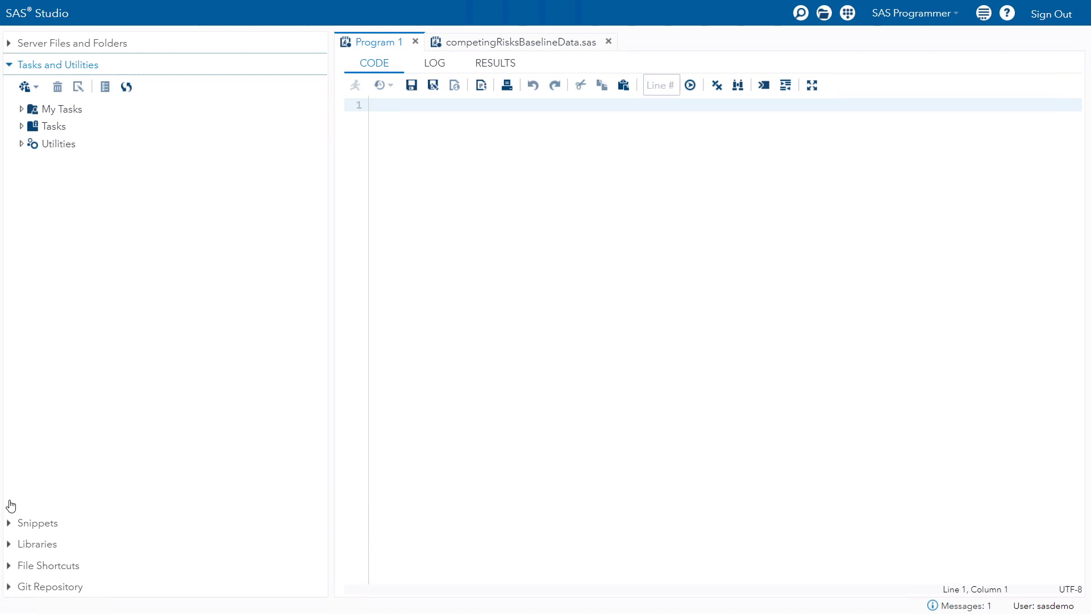
left_click(22, 126)
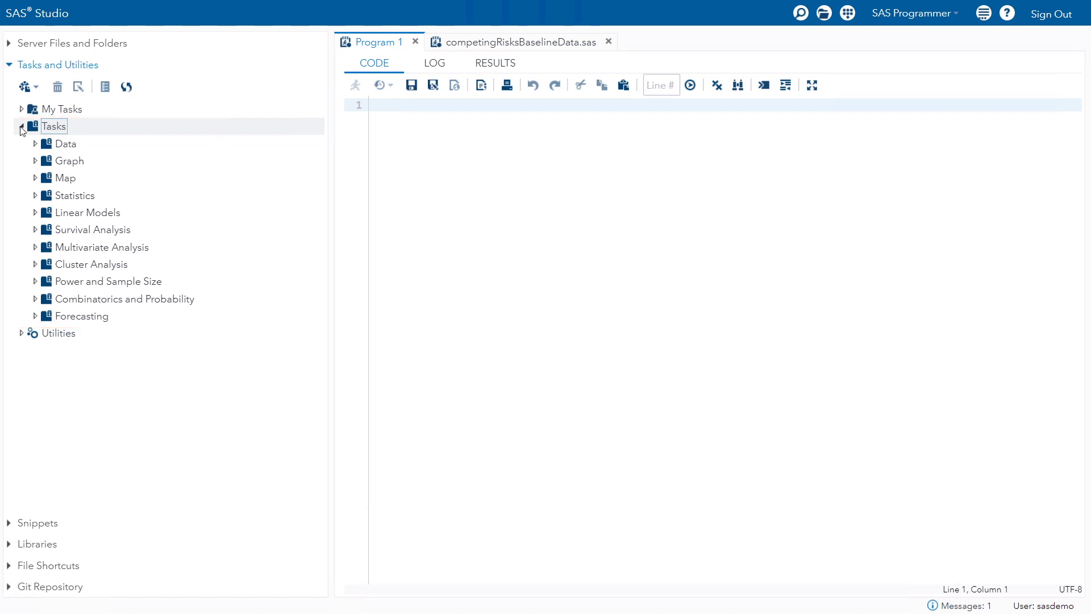
left_click(36, 230)
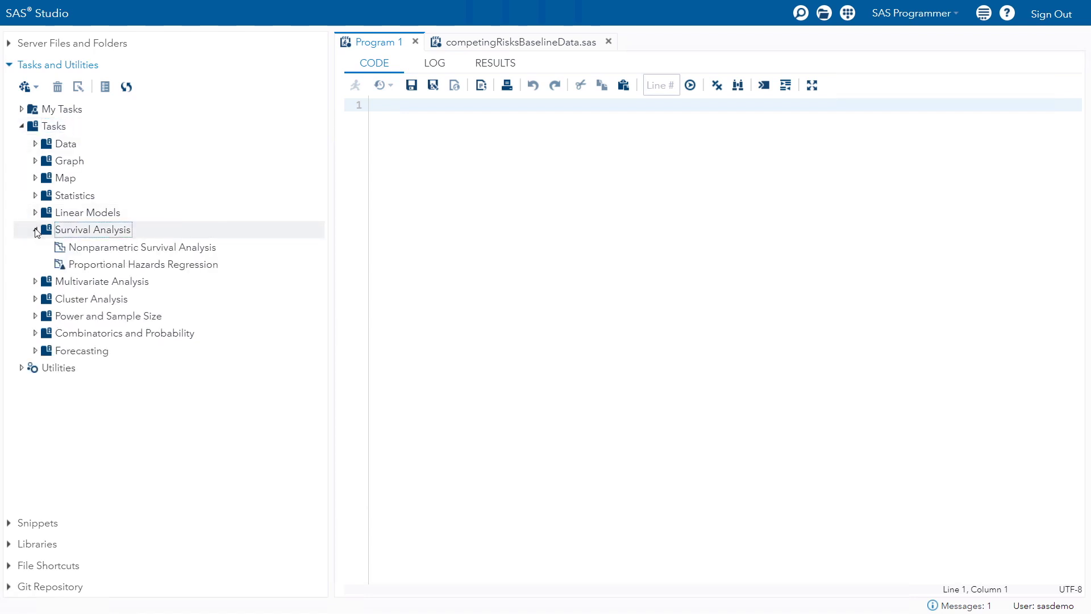
double_click(109, 265)
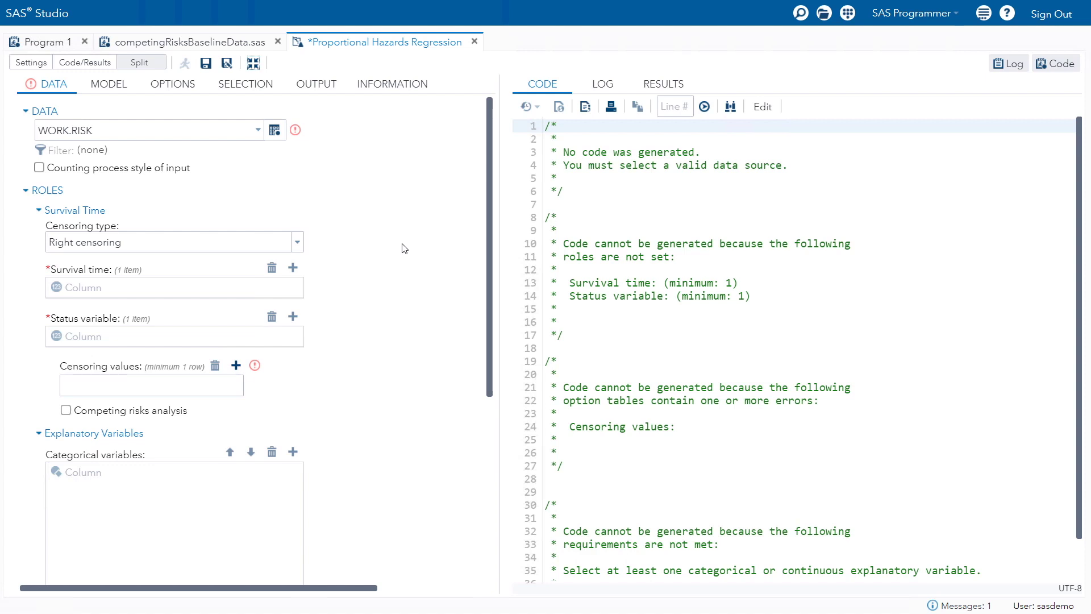
Choose SURVIVAL.BMT_CR as the task's input table.
left_click(274, 131)
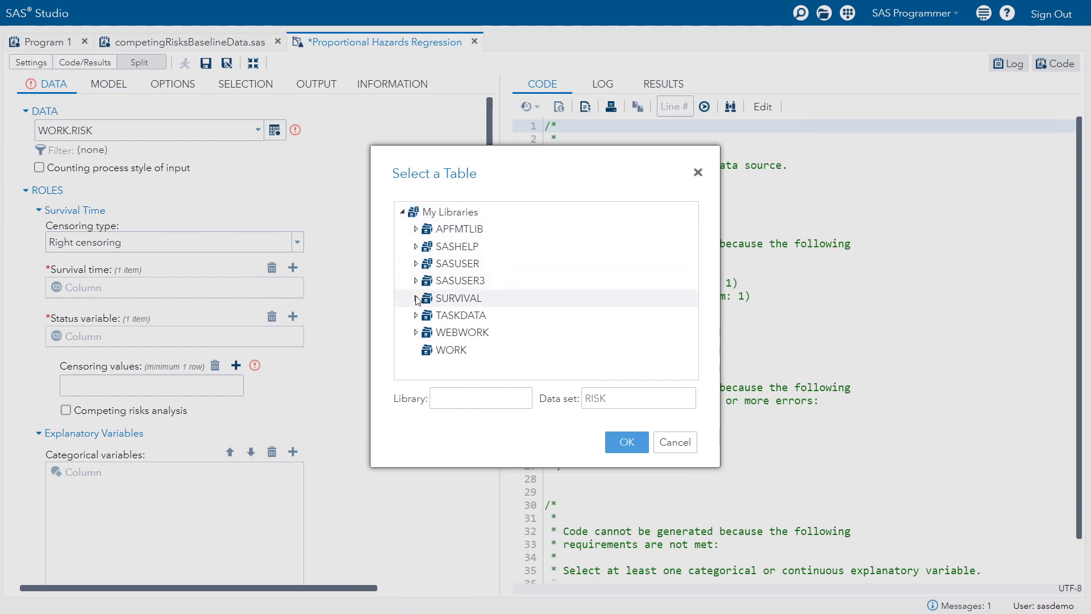
left_click(416, 297)
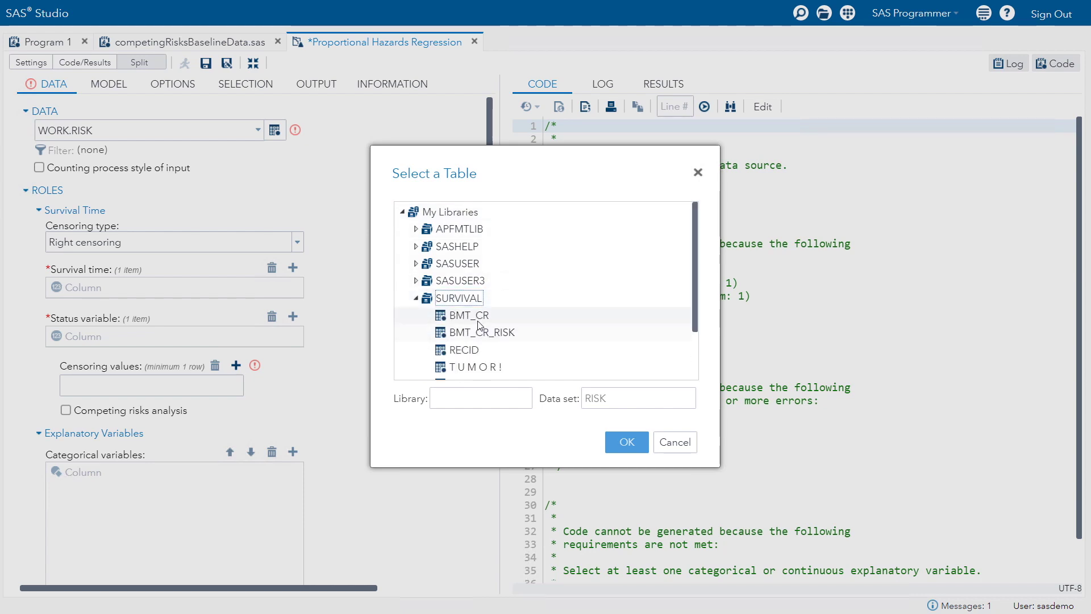
double_click(470, 315)
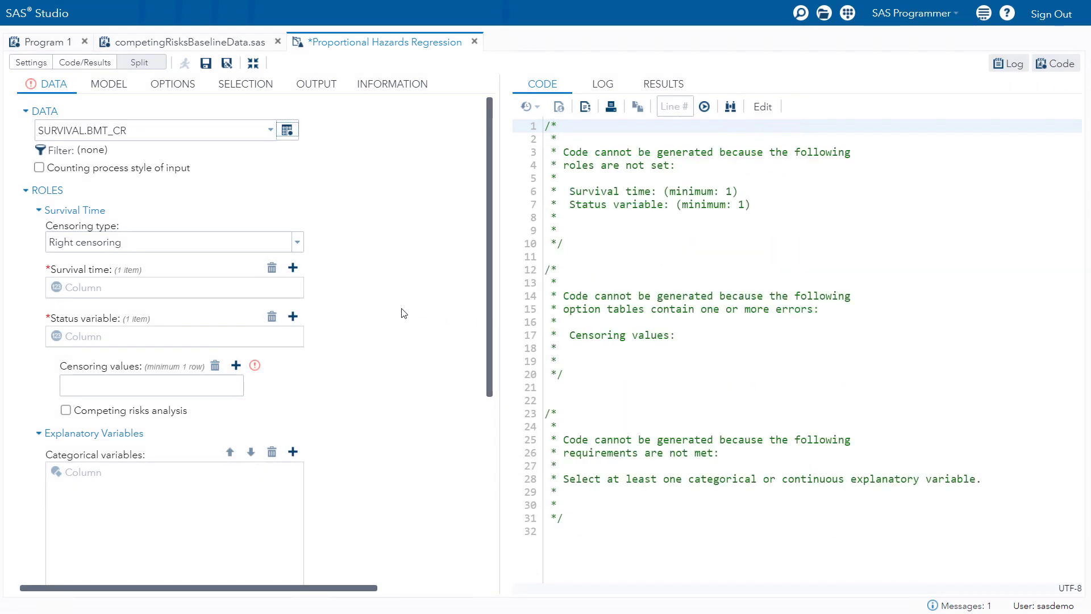
Assign T as survival time, Status as status variable, and censoring value 0.
left_click(292, 268)
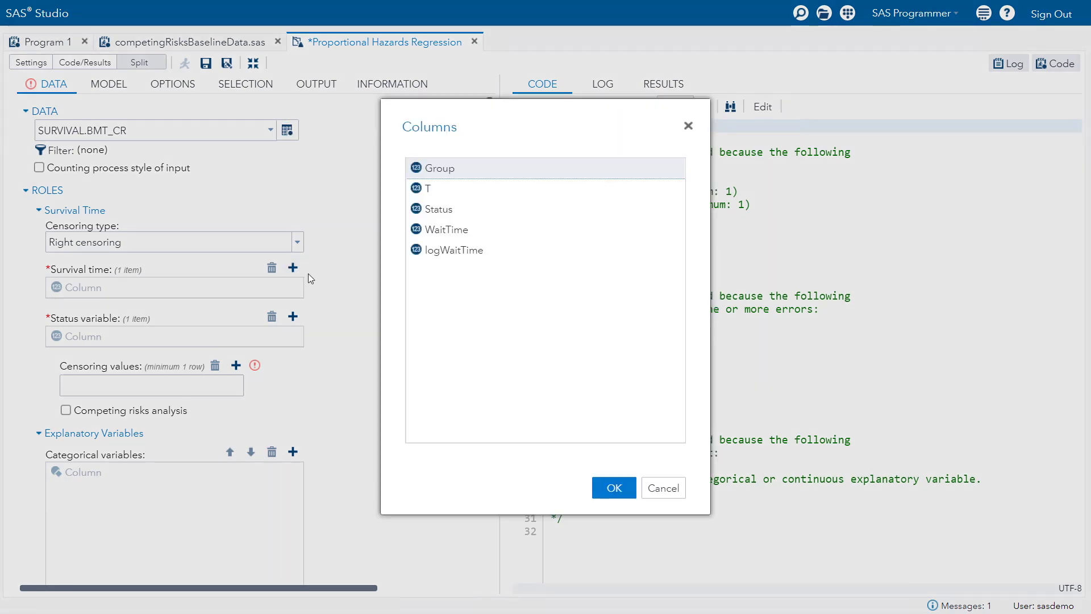
double_click(431, 189)
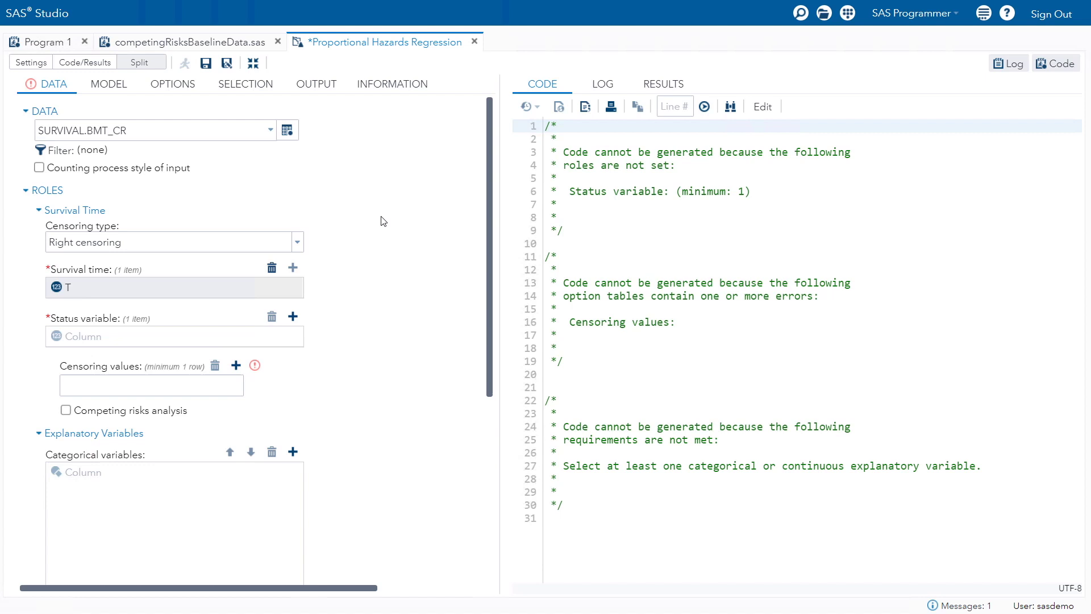
left_click(294, 318)
double_click(435, 184)
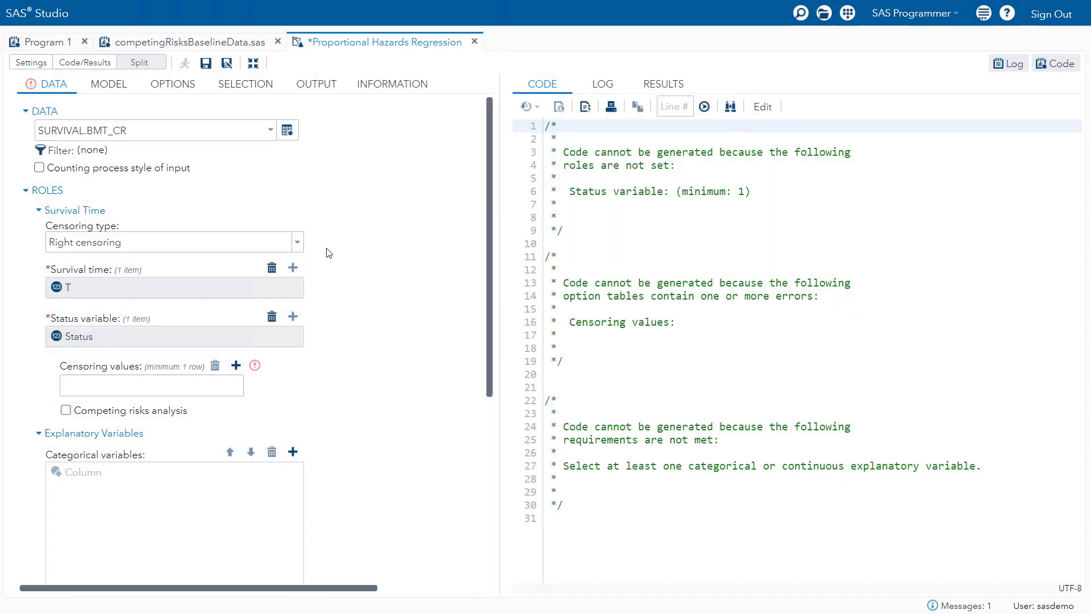
left_click(173, 384)
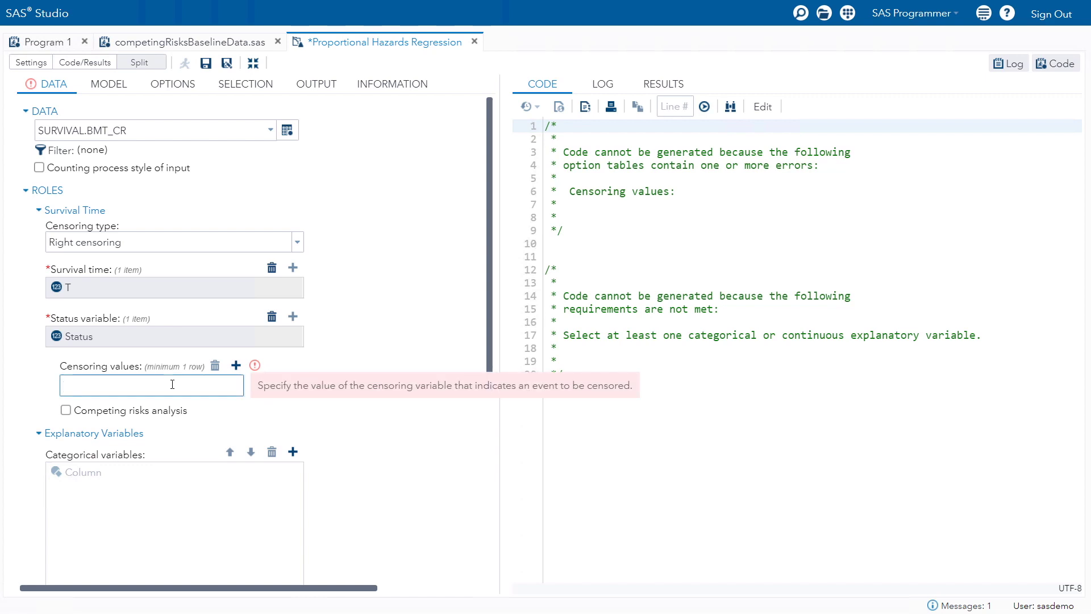
type("0")
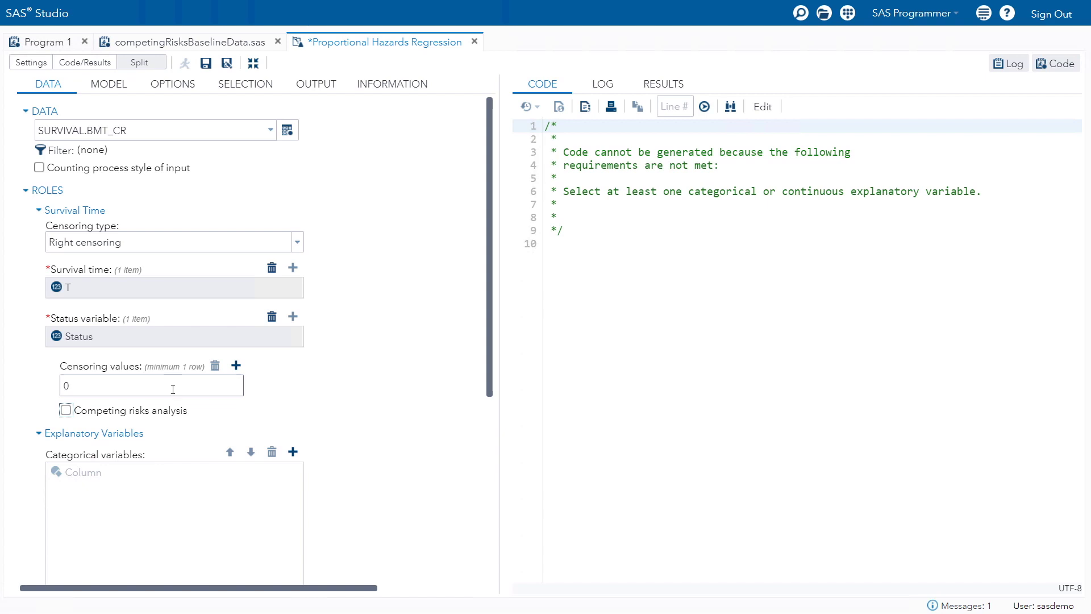
Enable competing risks analysis with 1 as the event of interest.
left_click(170, 411)
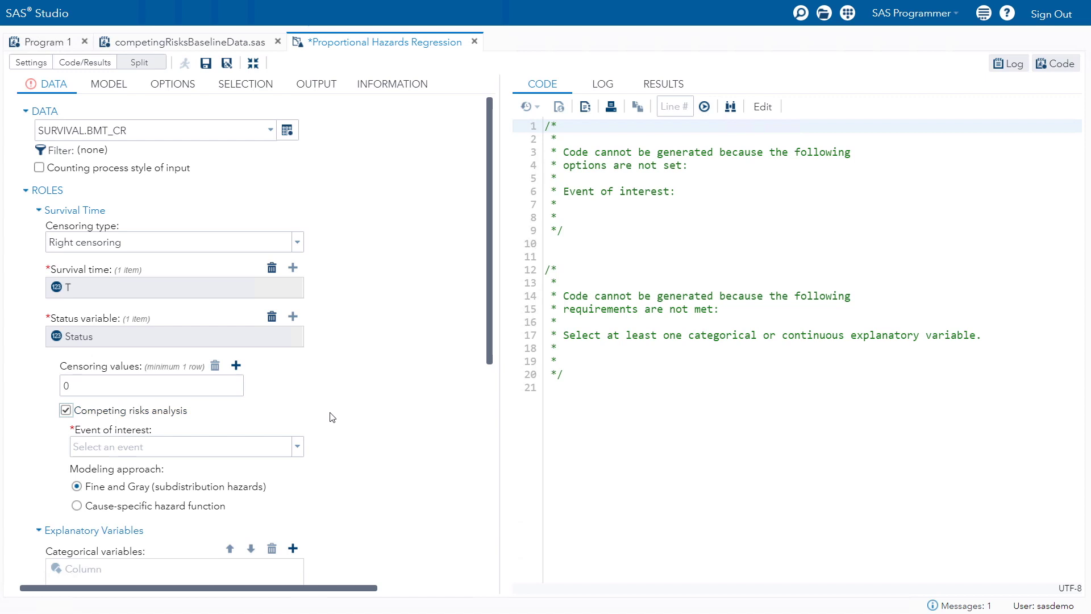
left_click(287, 446)
left_click(78, 501)
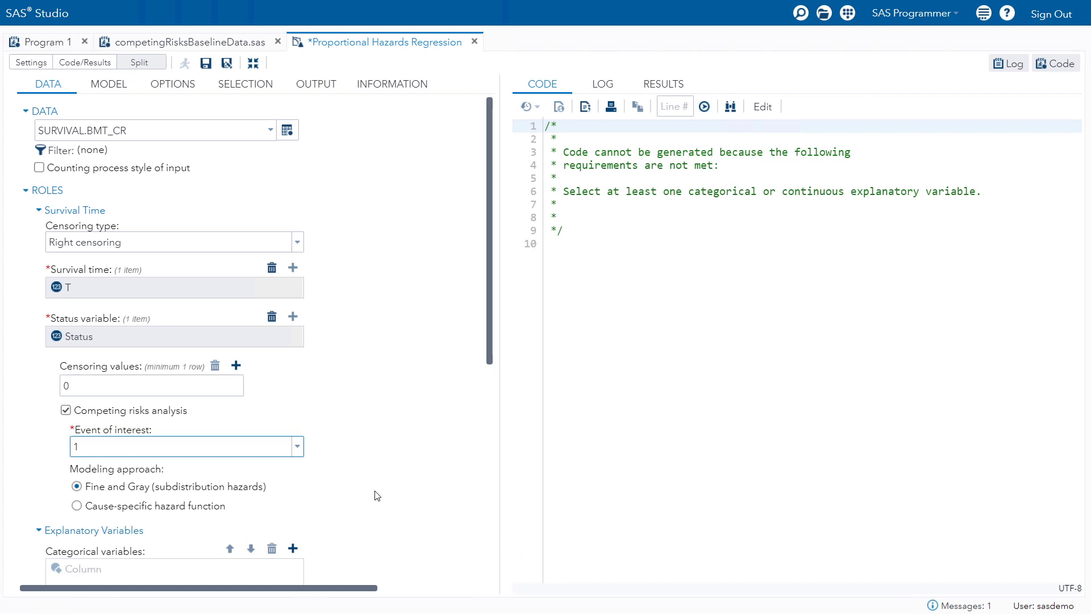
scroll(376, 495, "down", 5)
scroll(382, 502, "down", 3)
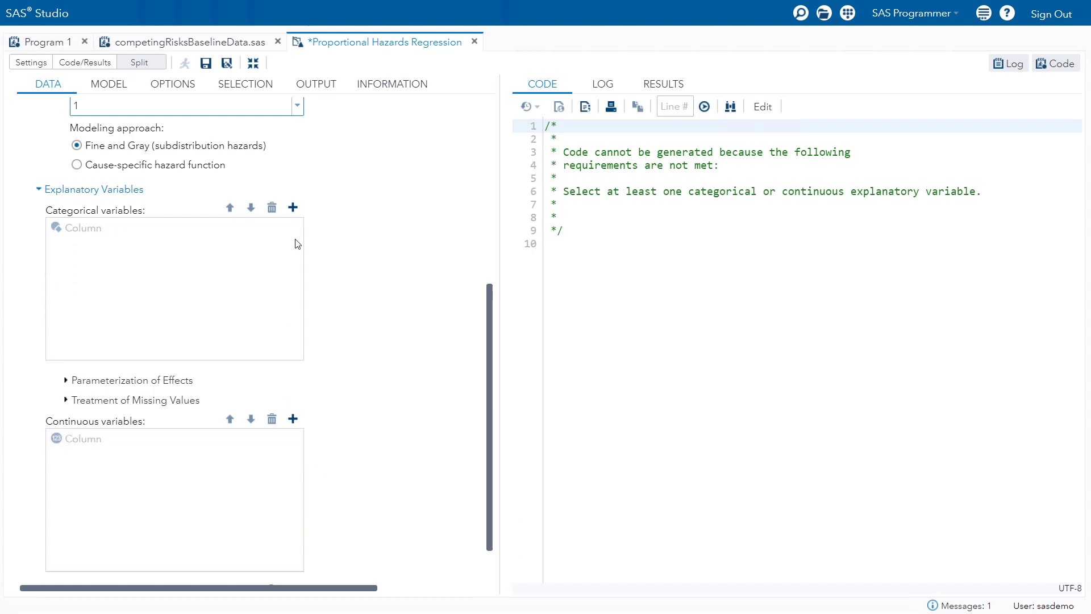
Add Group as a reference-coded categorical variable and logWaitTime as a continuous variable.
left_click(292, 207)
double_click(440, 168)
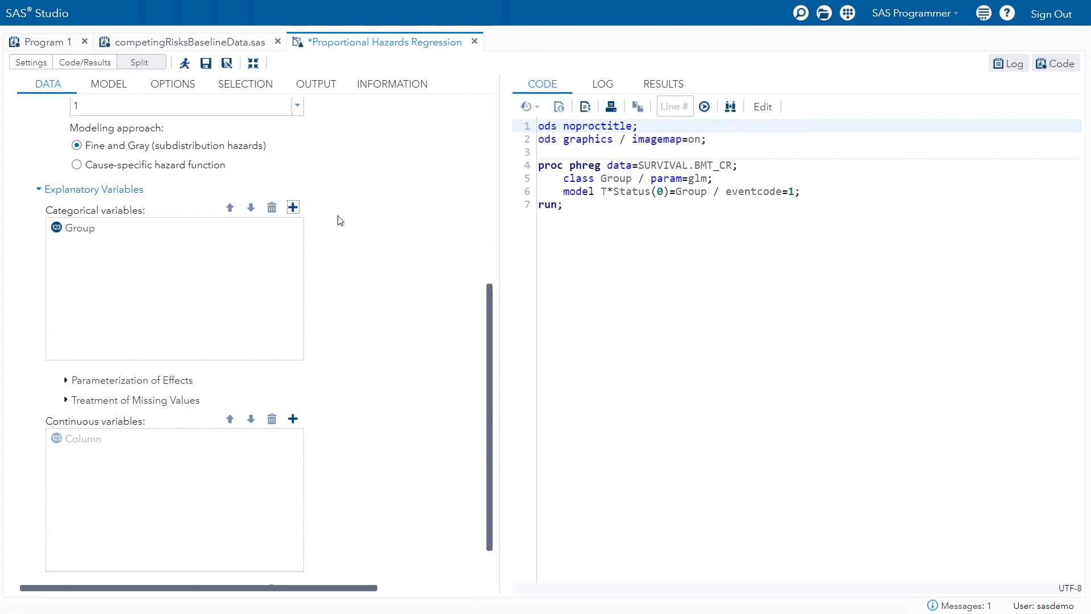
left_click(152, 380)
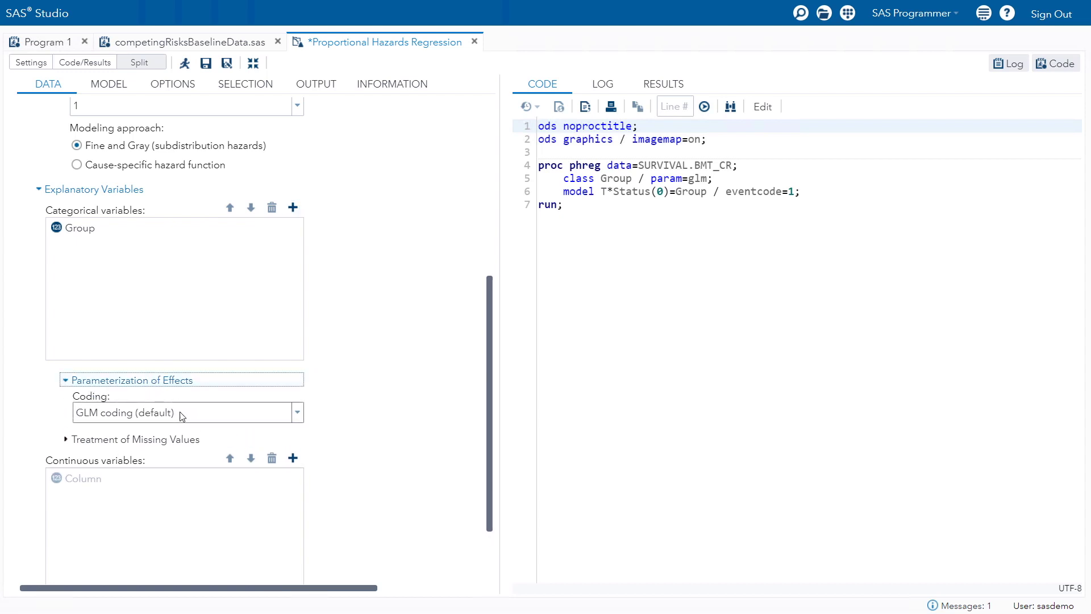
left_click(181, 415)
left_click(136, 464)
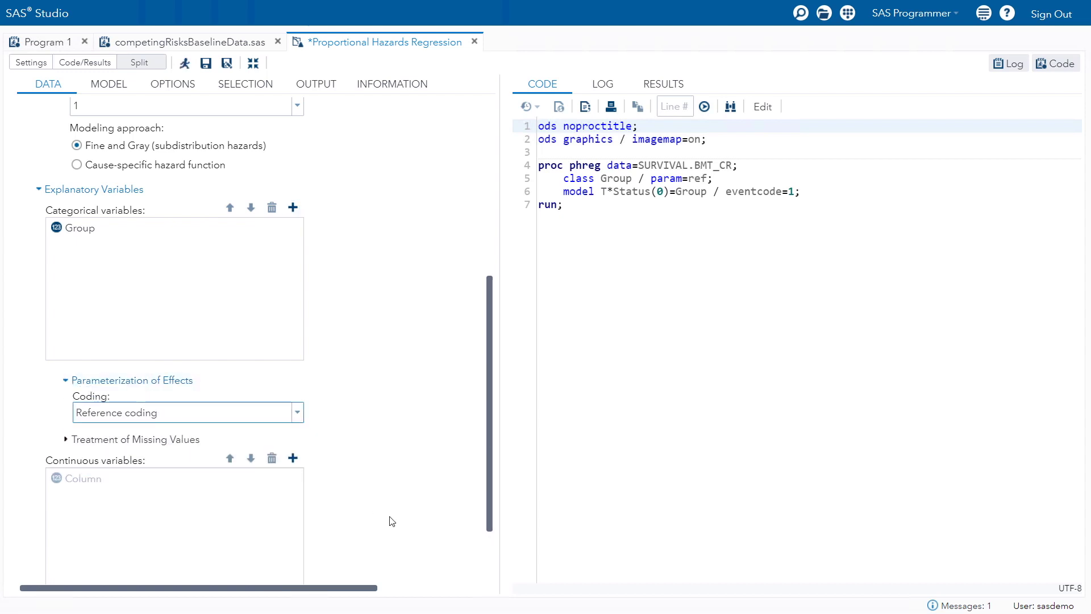
left_click(292, 458)
double_click(454, 189)
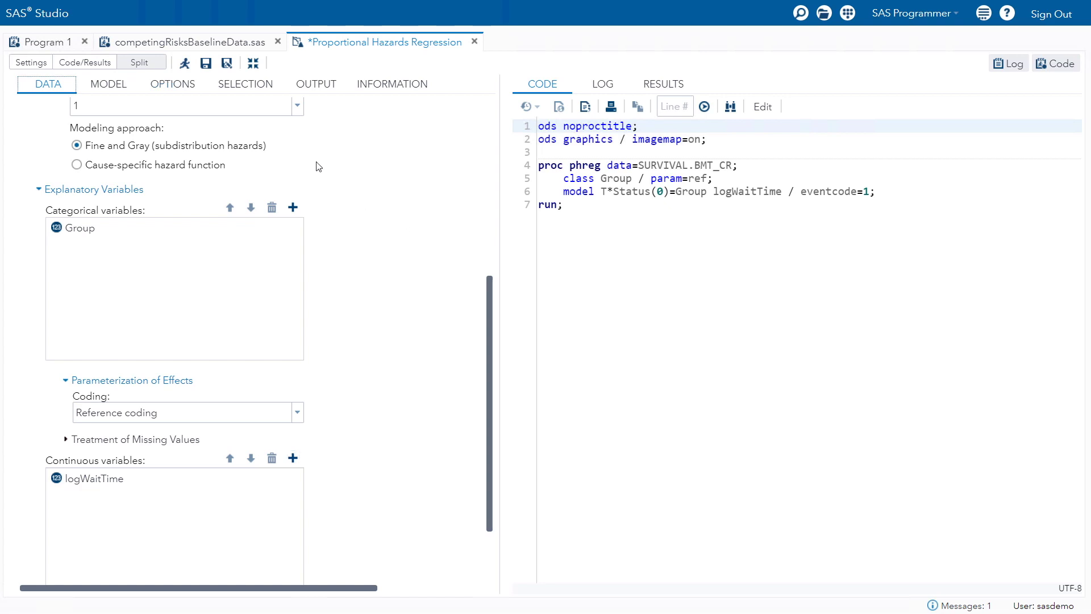
Request the cumulative incidence function plot and bring up competingRisksBaselineData.sas.
left_click(164, 83)
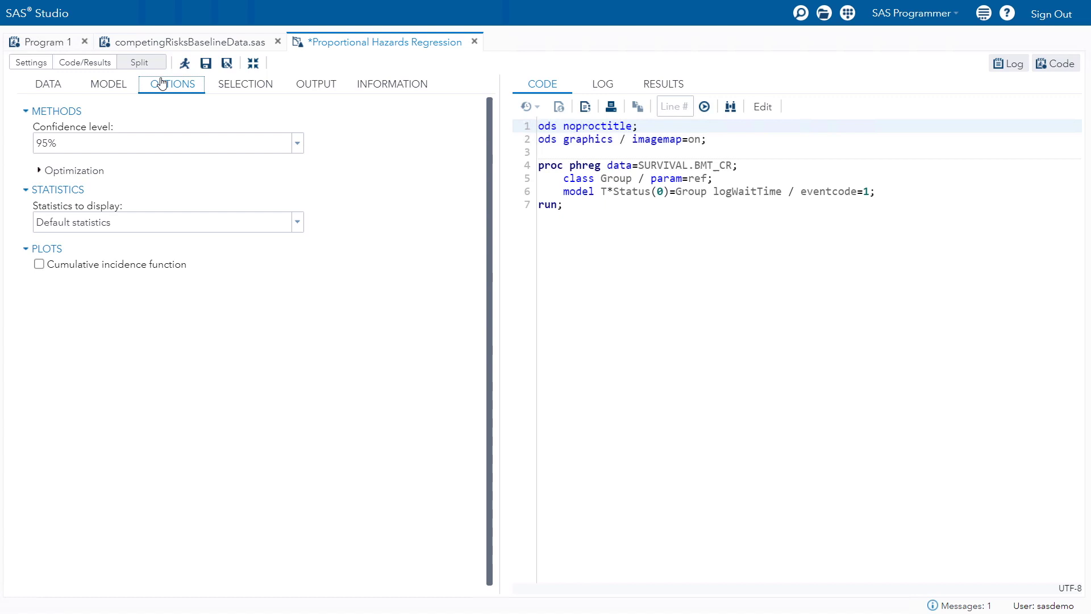
left_click(158, 265)
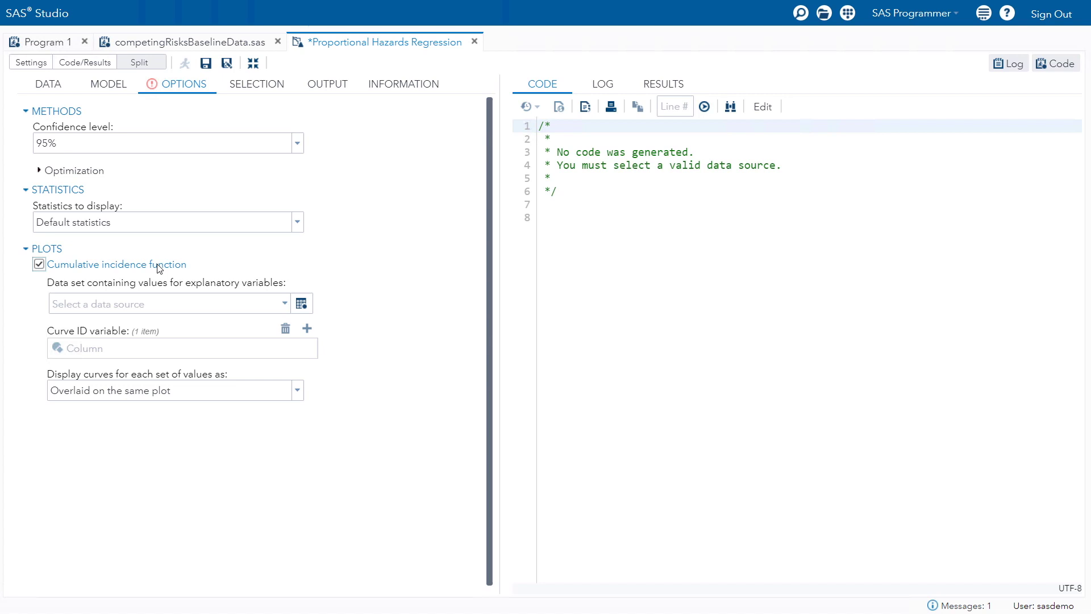
left_click(232, 45)
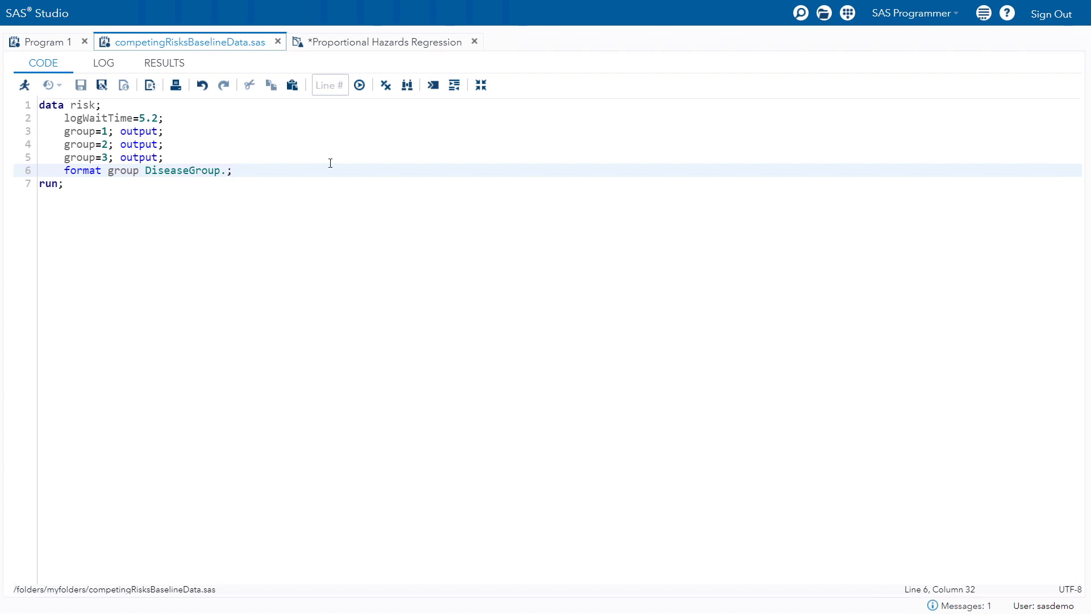
Run the baseline program creating WORK.RISK with three groups at logWaitTime 5.2.
left_click(24, 85)
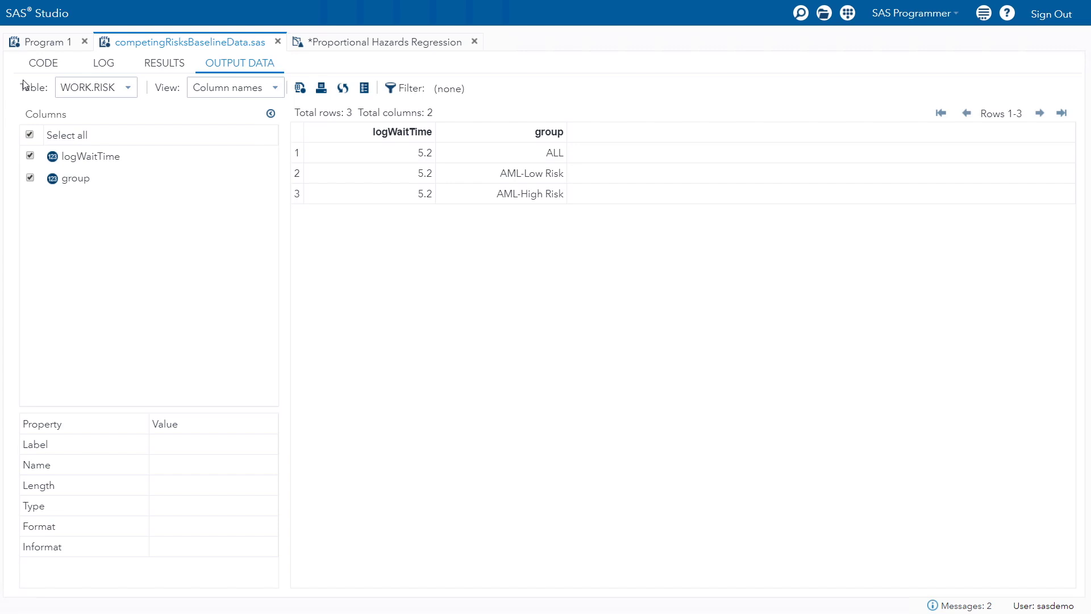
left_click(406, 45)
Use WORK.RISK as covariate values with group as curve ID, and run the task.
left_click(302, 304)
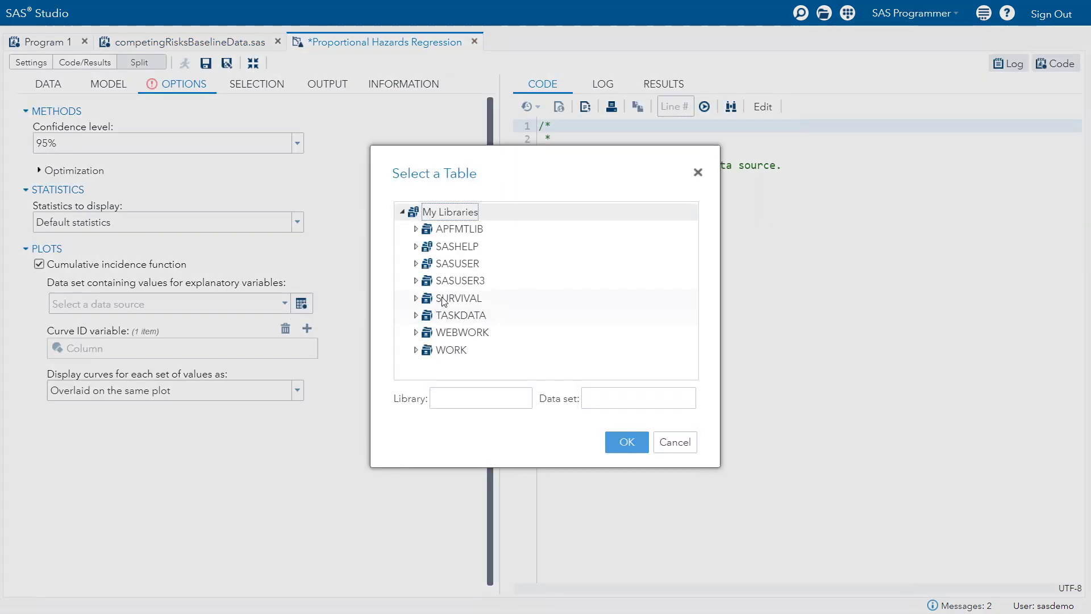
left_click(450, 349)
double_click(460, 366)
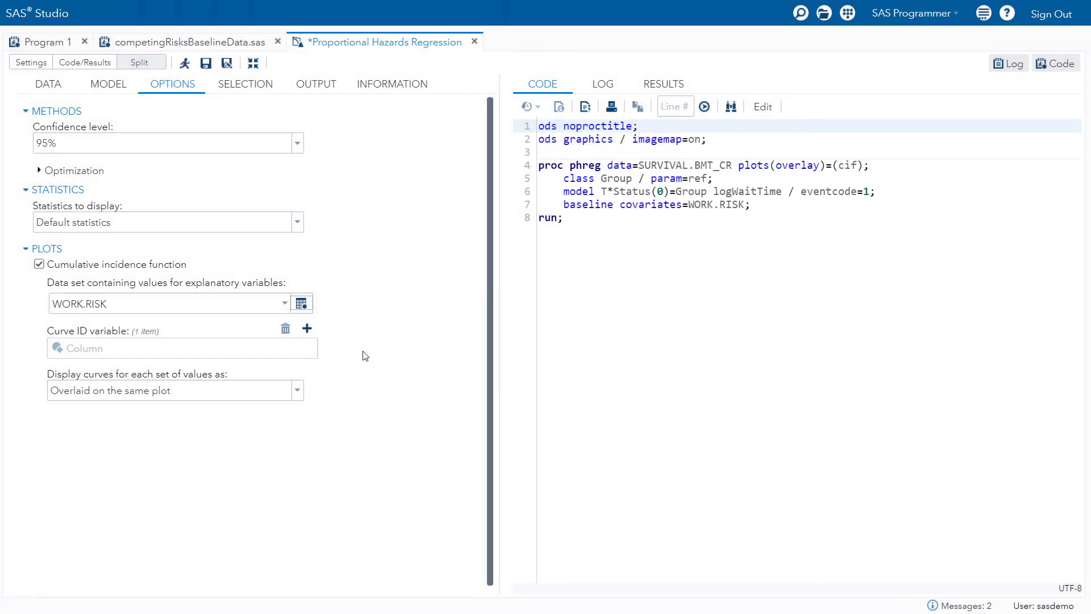
left_click(306, 328)
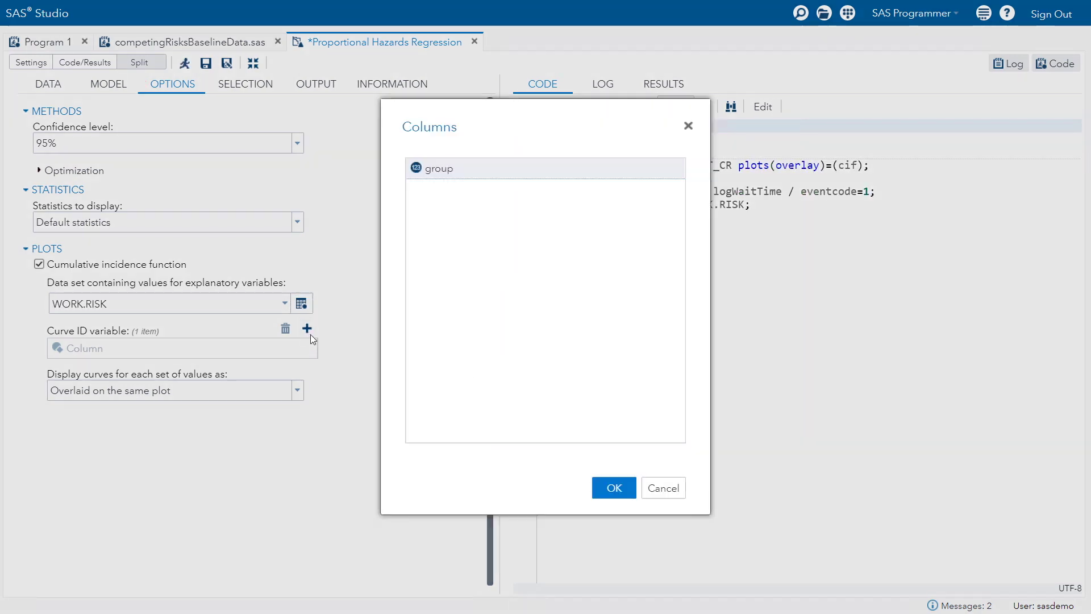
double_click(441, 171)
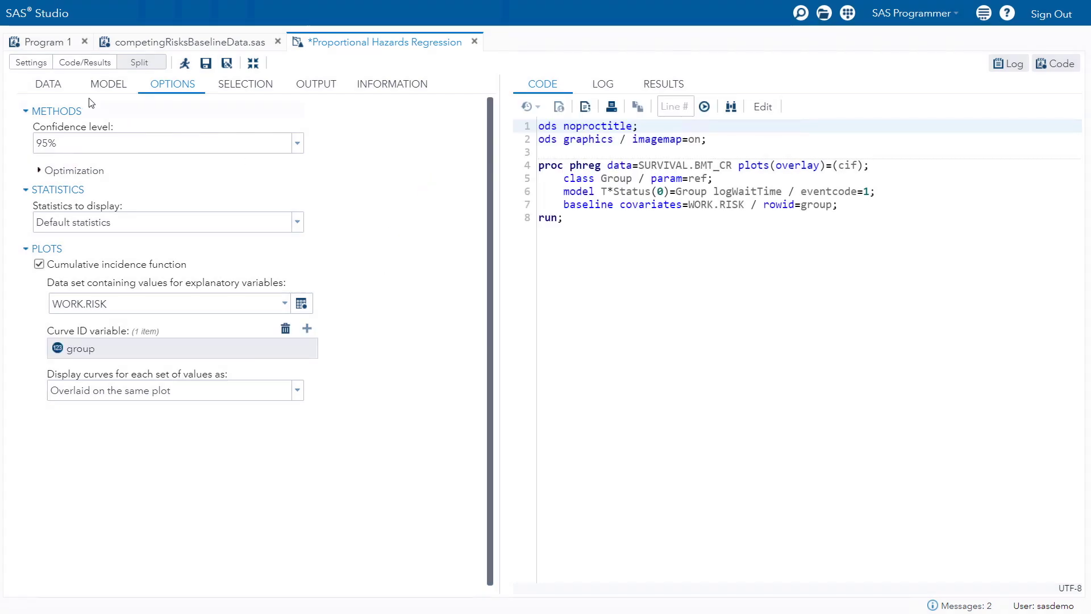
left_click(185, 63)
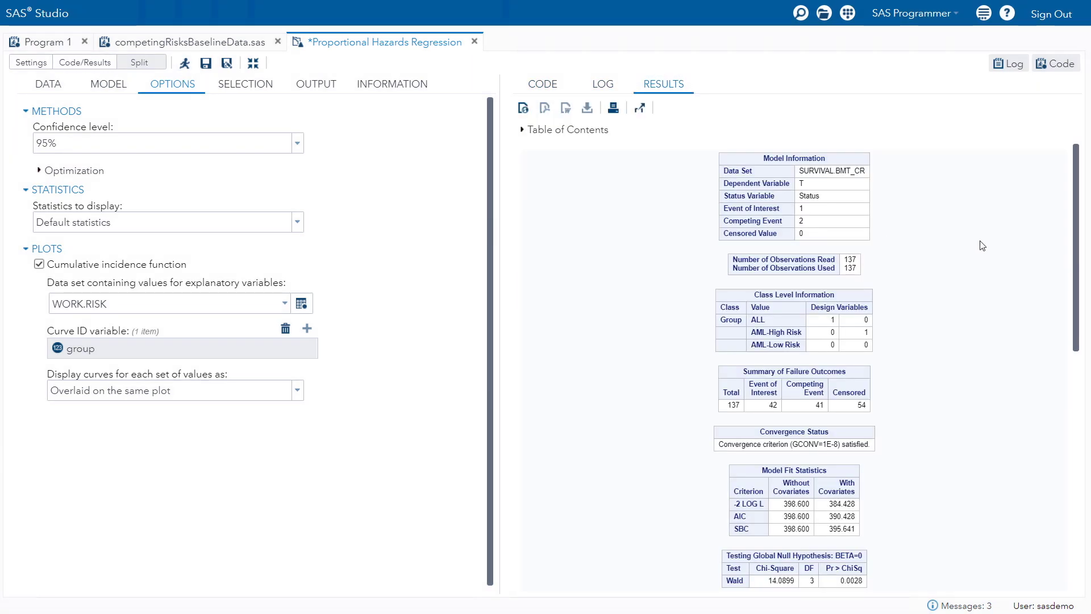
scroll(1023, 242, "down", 5)
scroll(1023, 243, "down", 5)
scroll(1023, 242, "down", 2)
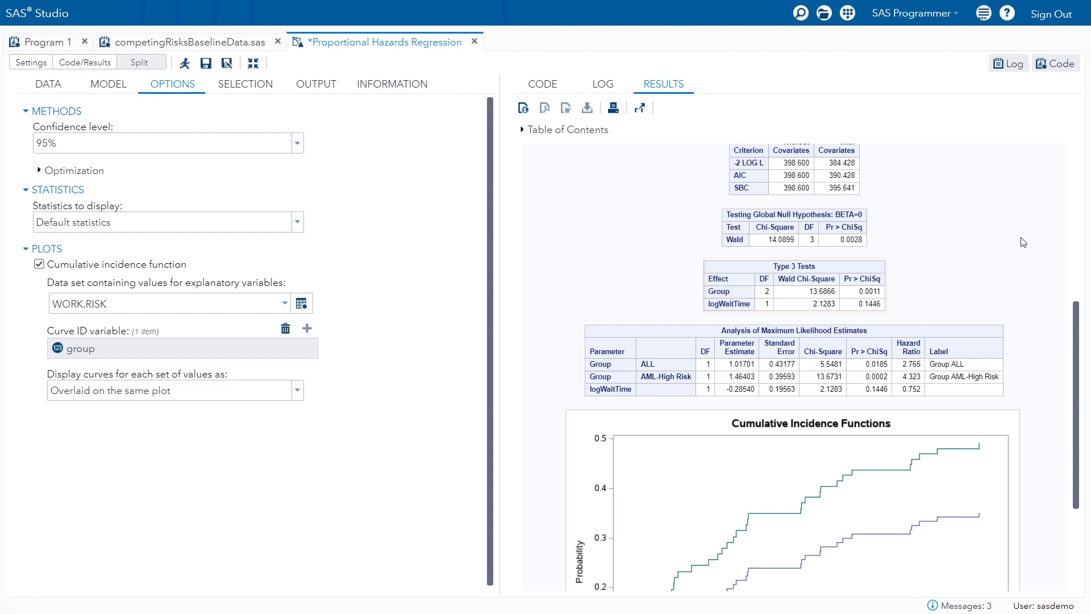
scroll(1023, 243, "down", 3)
scroll(1022, 243, "down", 3)
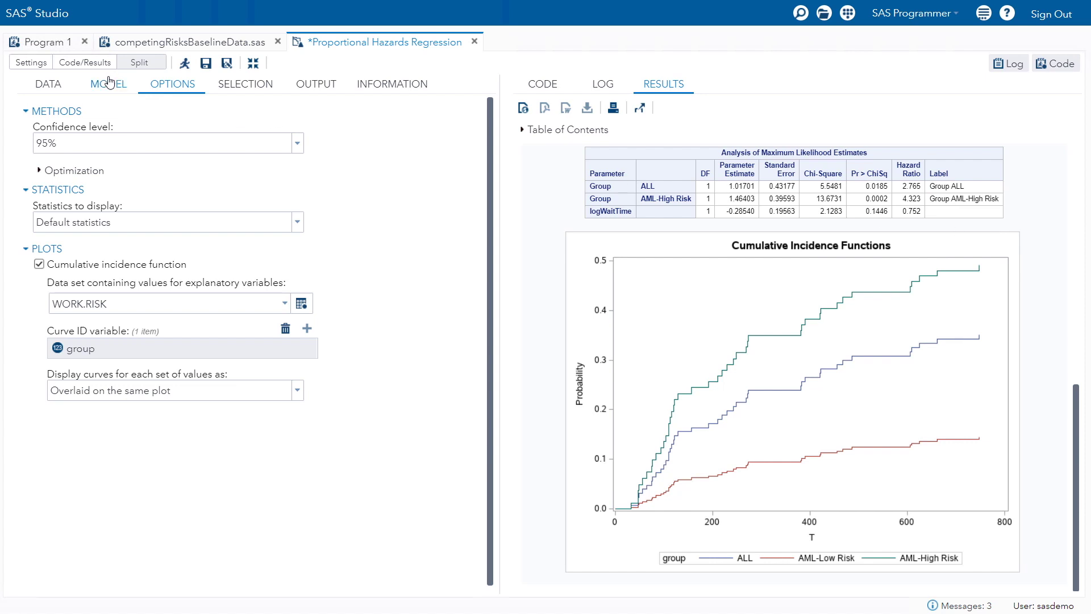
On the DATA tab, select the cause-specific hazard function modeling approach.
left_click(49, 85)
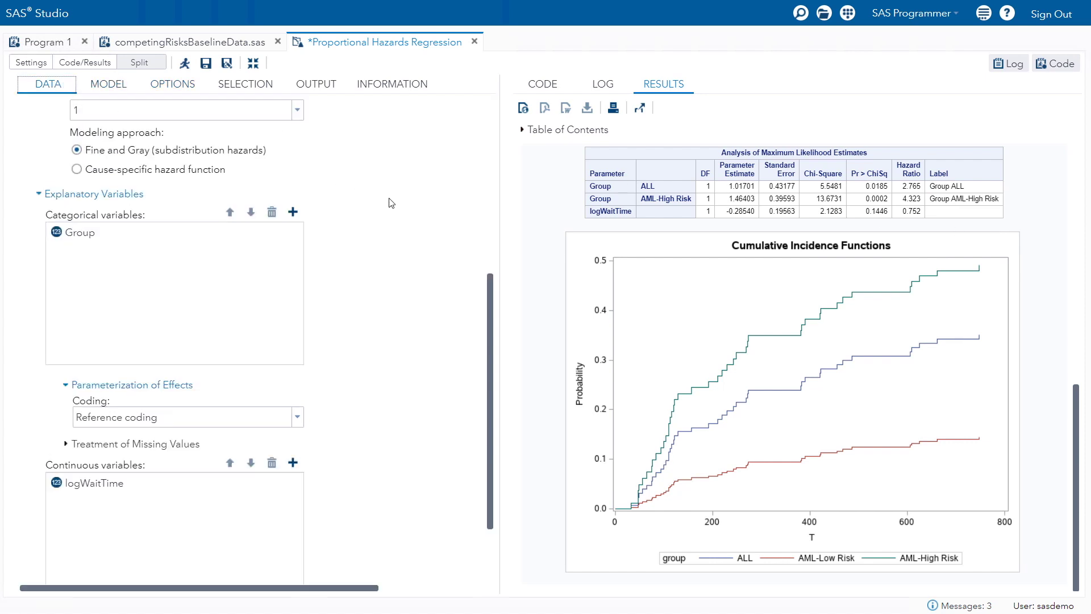
scroll(390, 202, "up", 4)
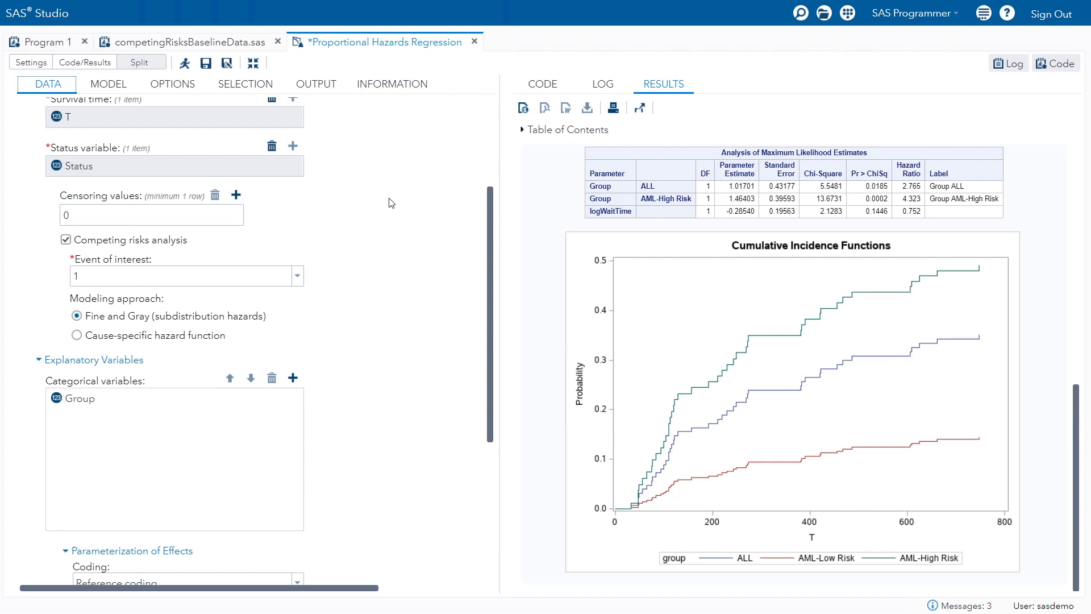
left_click(193, 337)
Rerun the task to produce cause-specific results for Status=1 and Status=2.
left_click(184, 64)
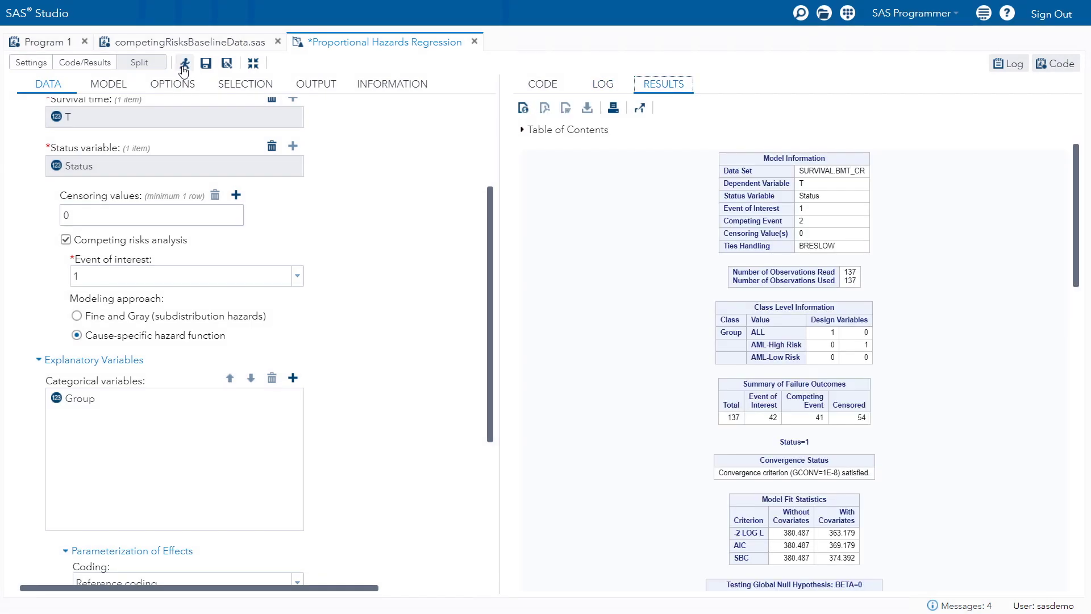
scroll(988, 365, "down", 3)
scroll(989, 365, "down", 3)
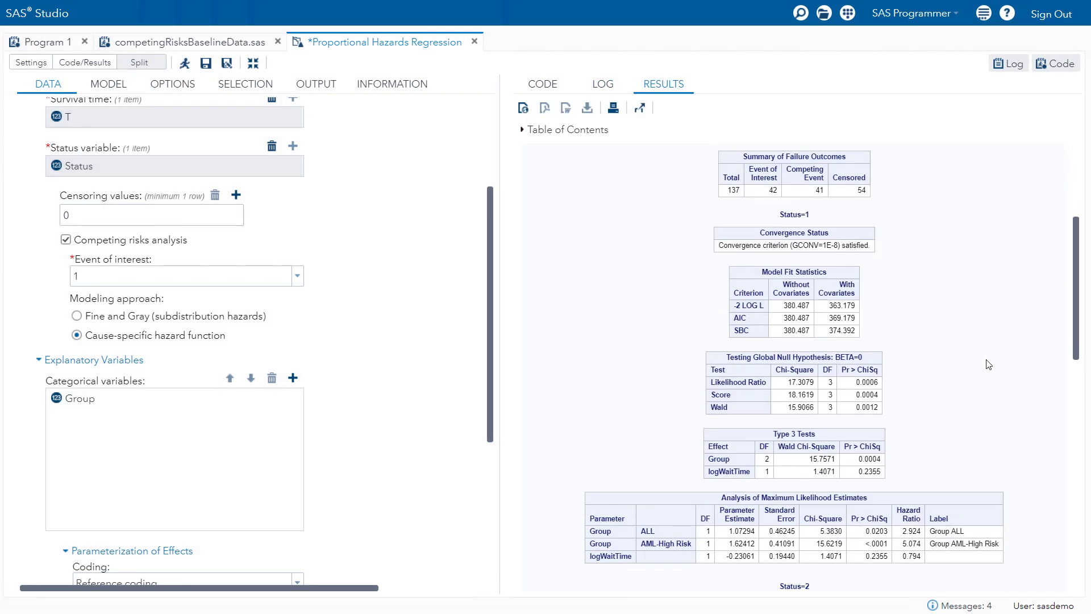
scroll(987, 366, "down", 2)
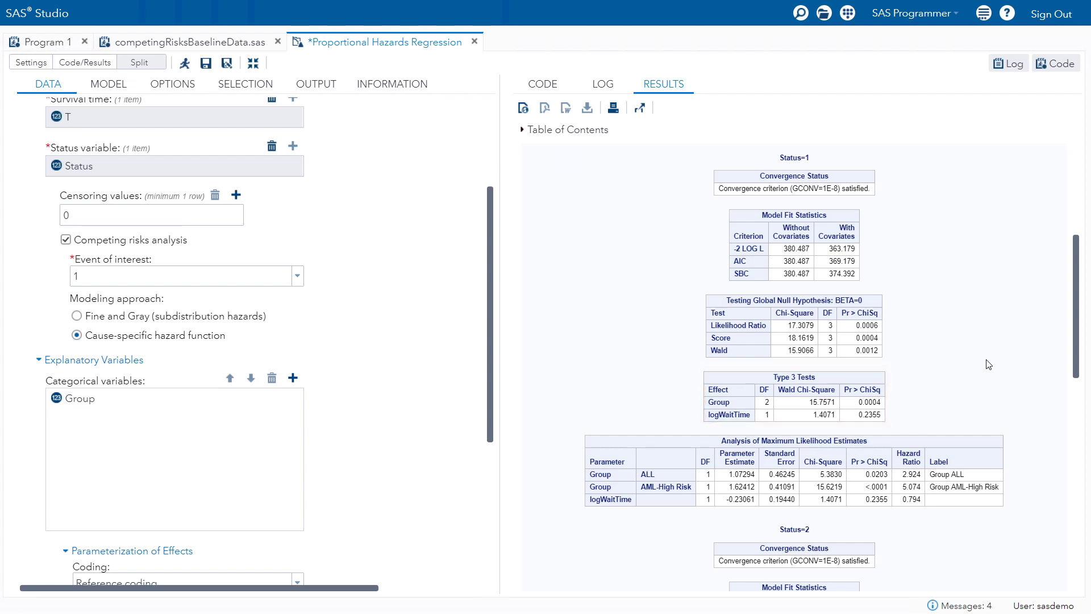
scroll(989, 364, "down", 5)
scroll(988, 364, "down", 5)
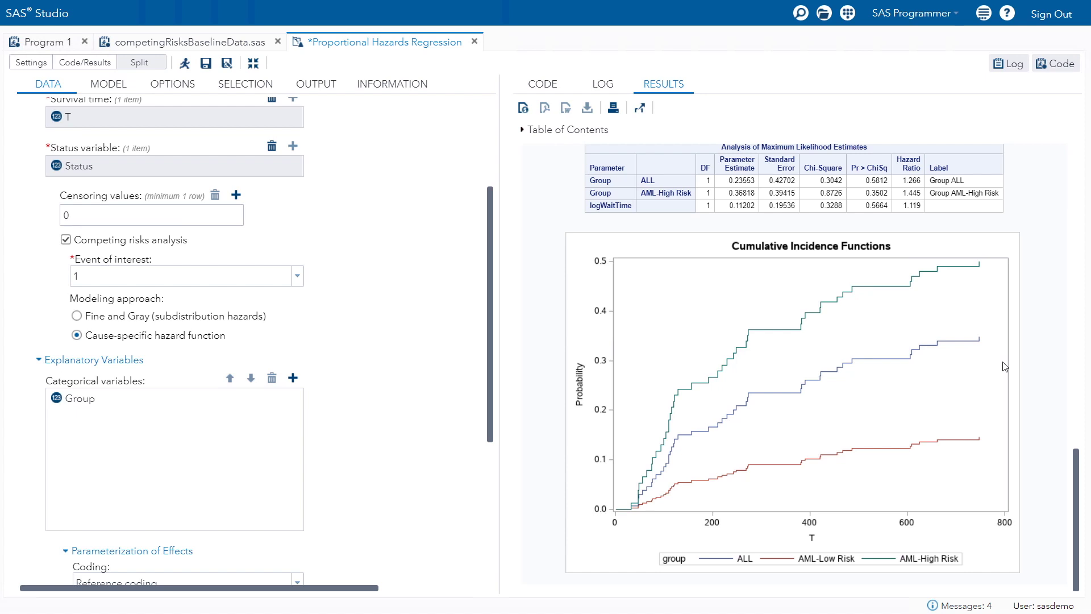
scroll(1004, 367, "up", 6)
scroll(1004, 367, "up", 6)
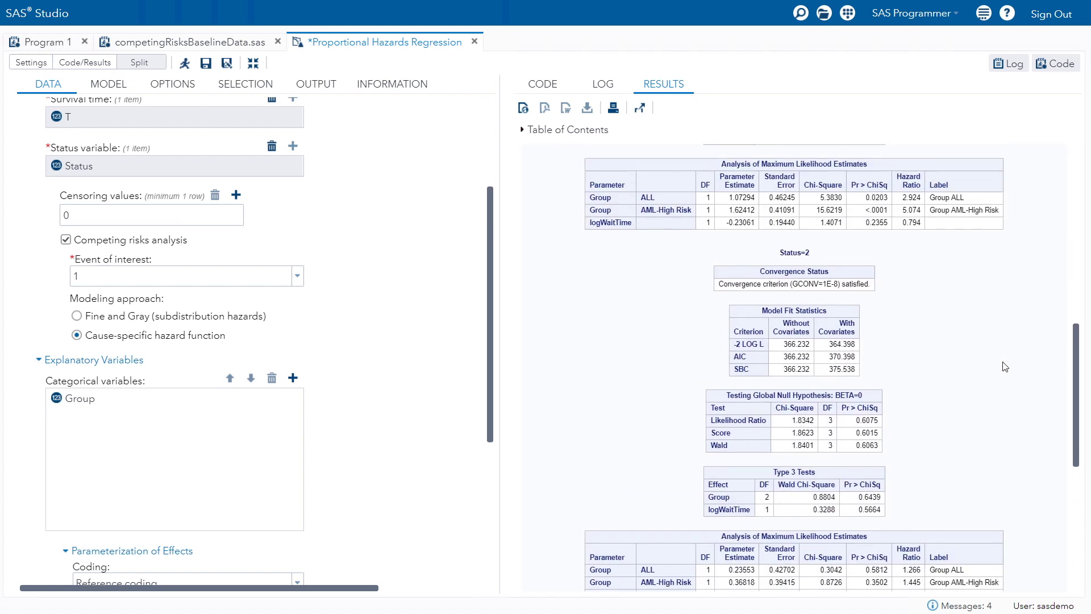
scroll(1005, 367, "up", 3)
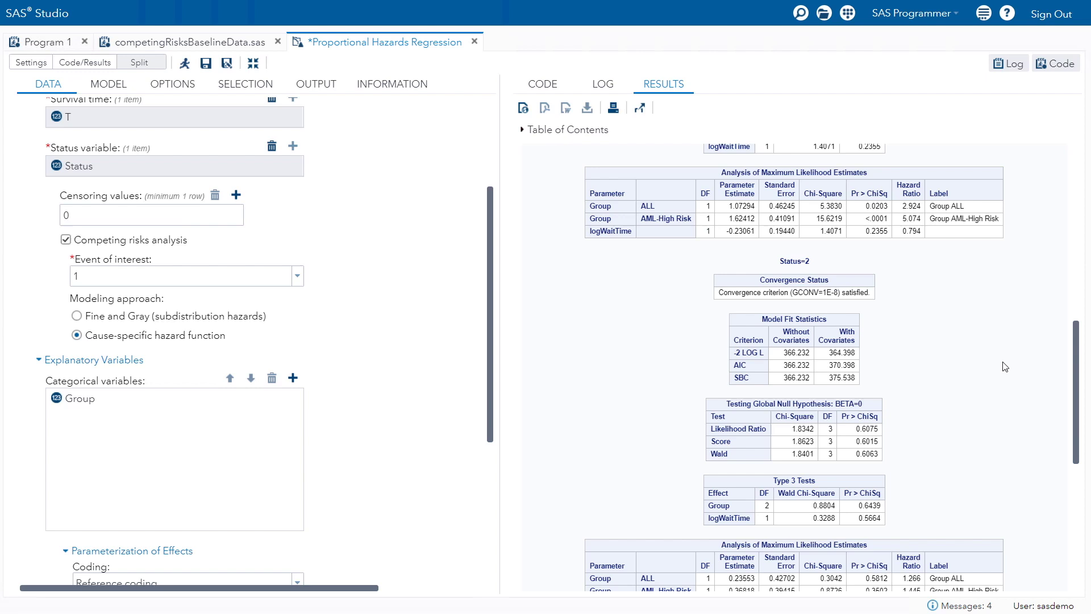